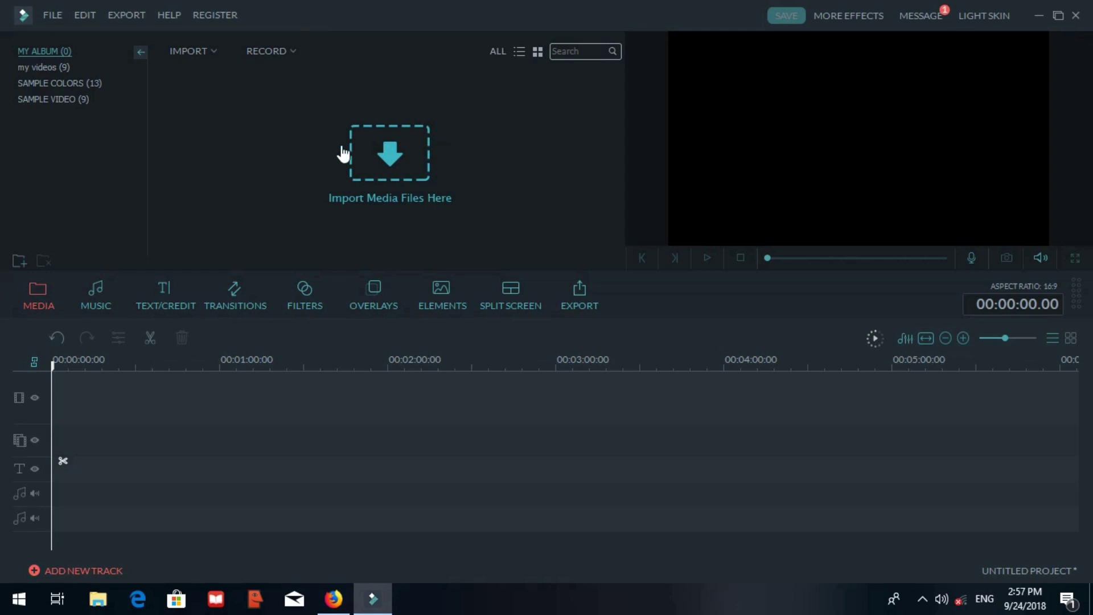
Import the green-screen clip 20180910_135702.mp4 from the youtube world (D:) drive.
left_click(389, 196)
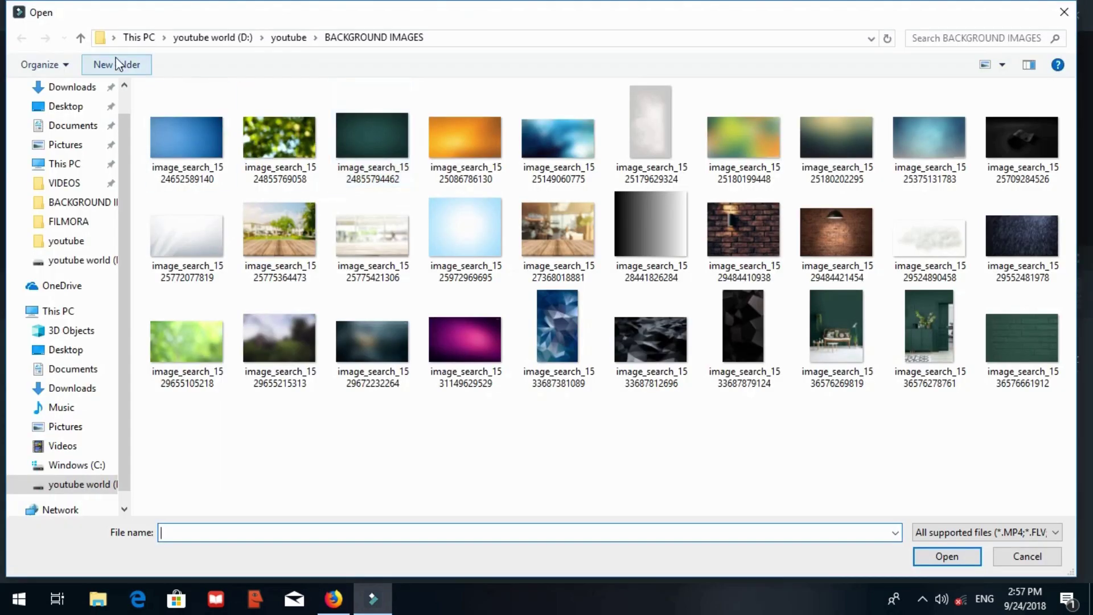
left_click(81, 38)
left_click(82, 38)
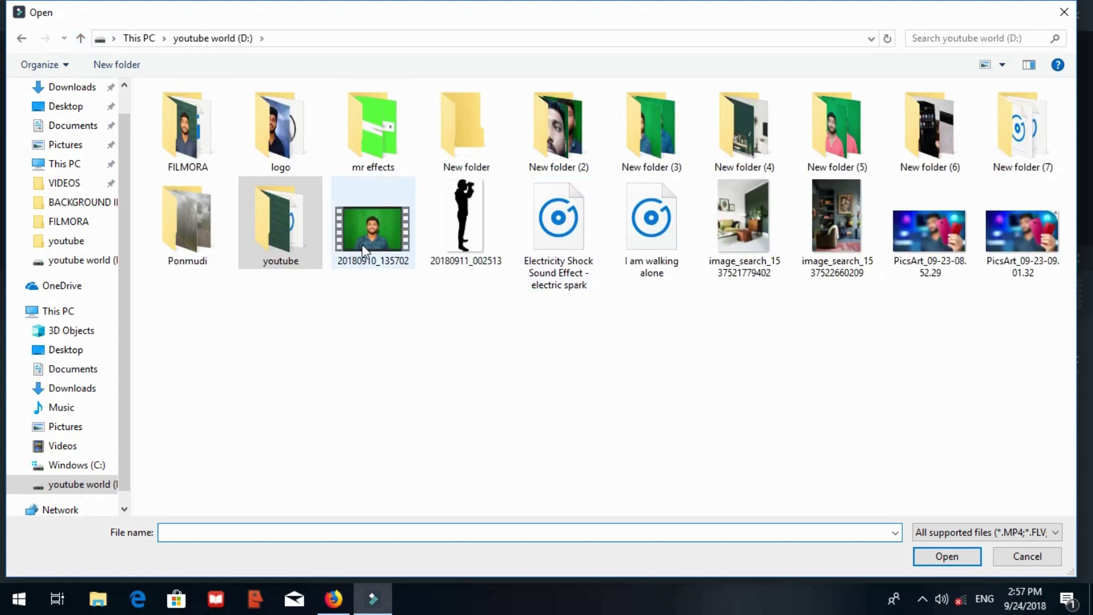
double_click(372, 229)
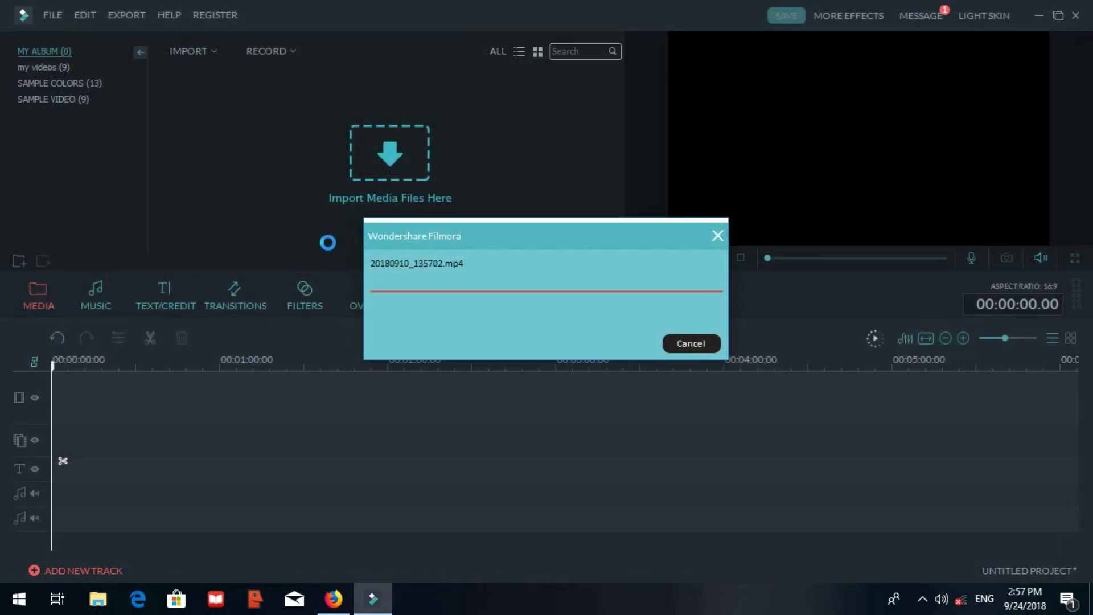
left_click(211, 47)
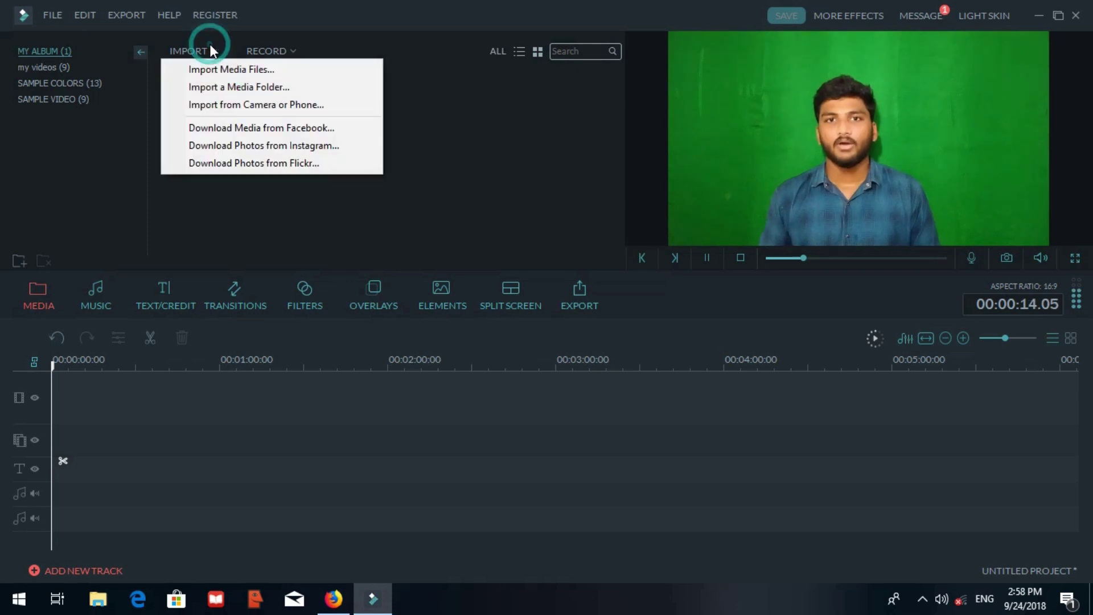
left_click(200, 69)
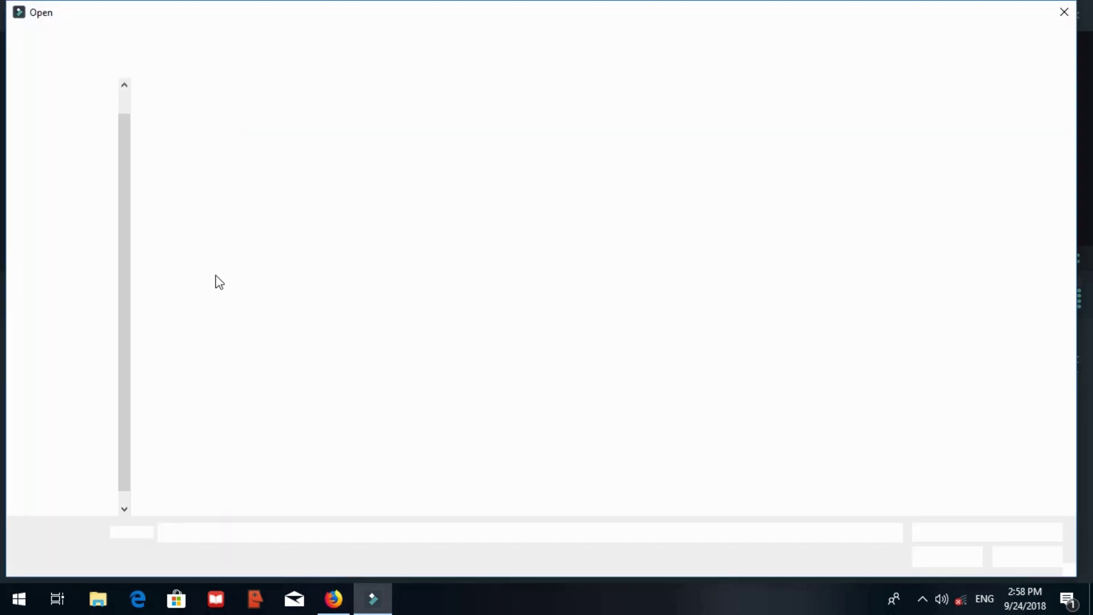
double_click(243, 239)
double_click(188, 137)
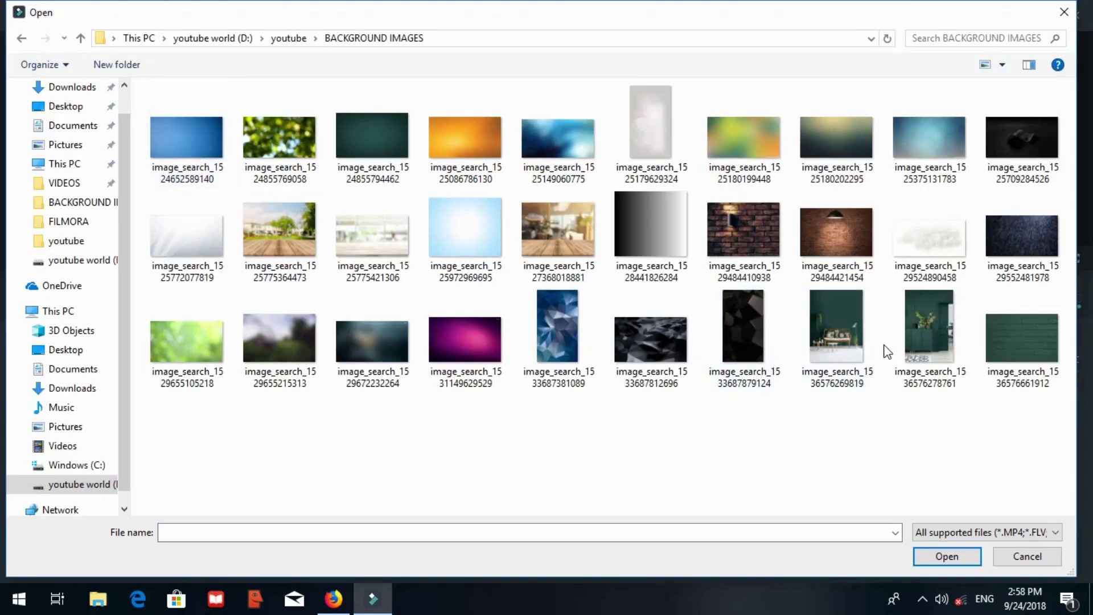
double_click(859, 335)
left_click(403, 127)
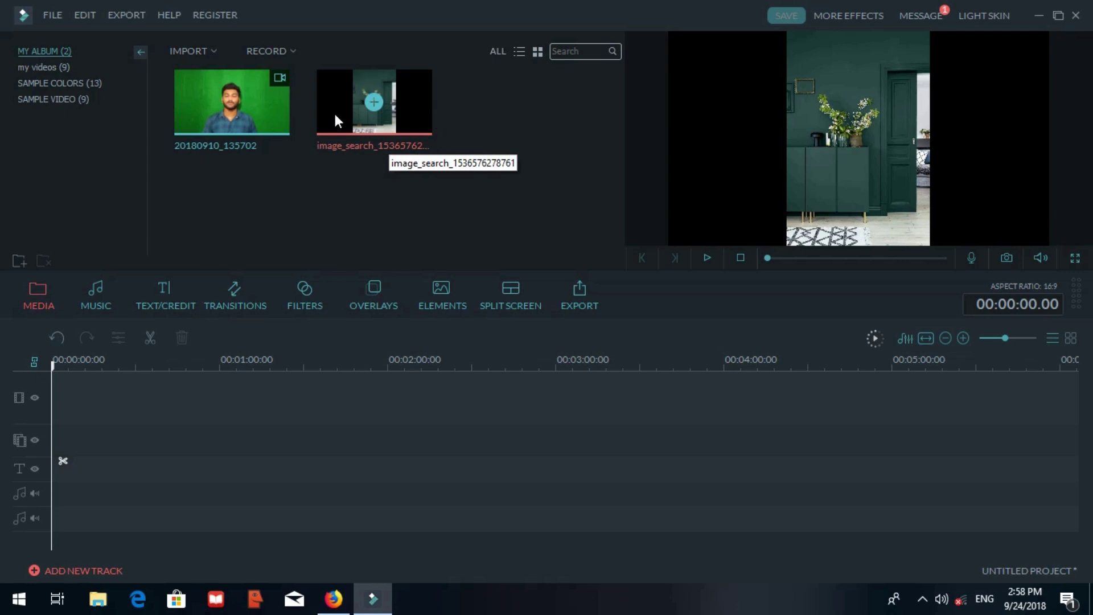
Put the room image on the video track, extend it to 00:01:24.10, and edit its photo settings.
left_click_drag(347, 77, 85, 400)
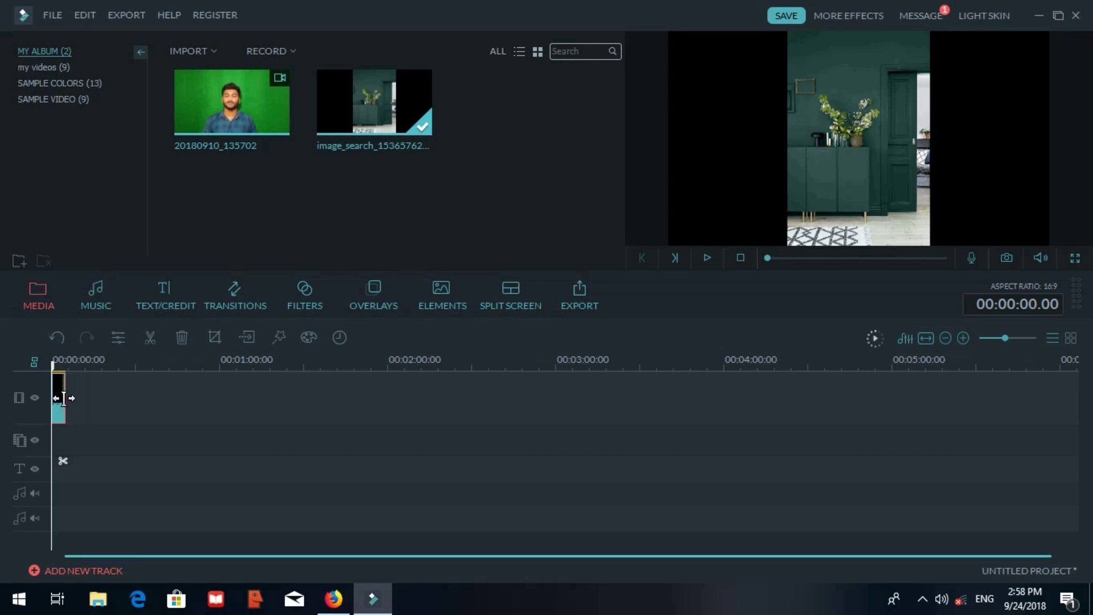
left_click_drag(64, 392, 288, 393)
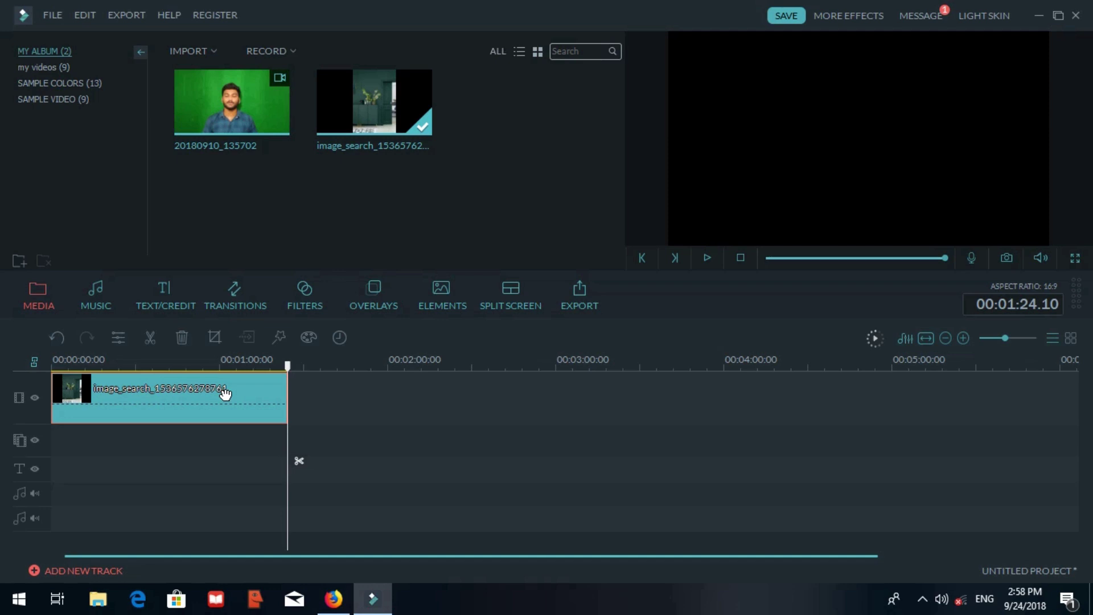
double_click(84, 417)
left_click(87, 365)
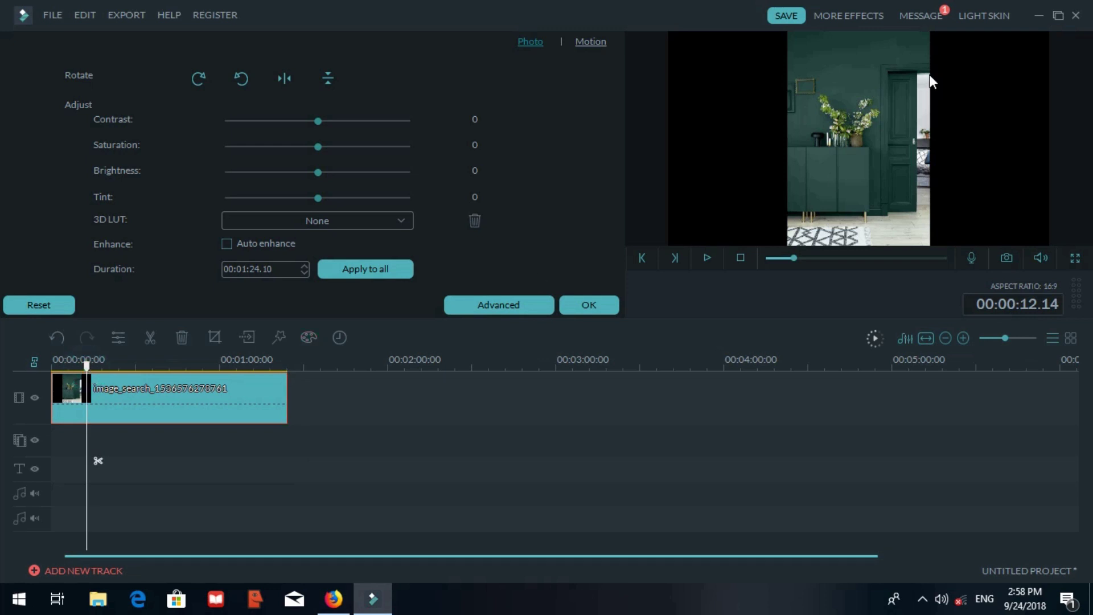
Crop the background image to 16:9 (640 × 360), shifting the crop box slightly down.
right_click(208, 394)
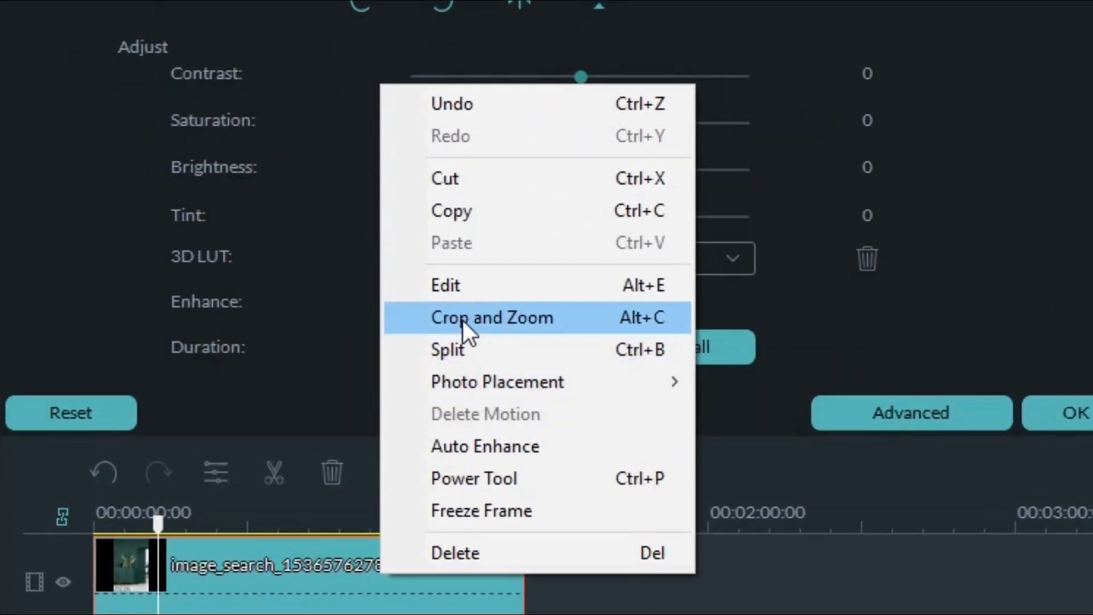
left_click(463, 320)
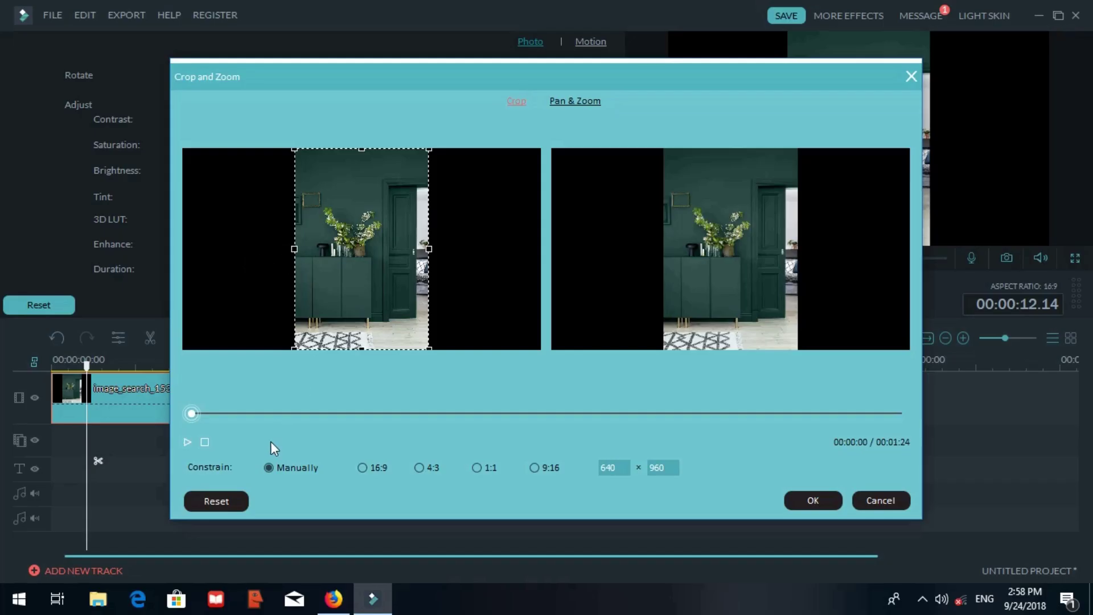
left_click(361, 467)
left_click_drag(361, 175, 363, 199)
left_click(788, 494)
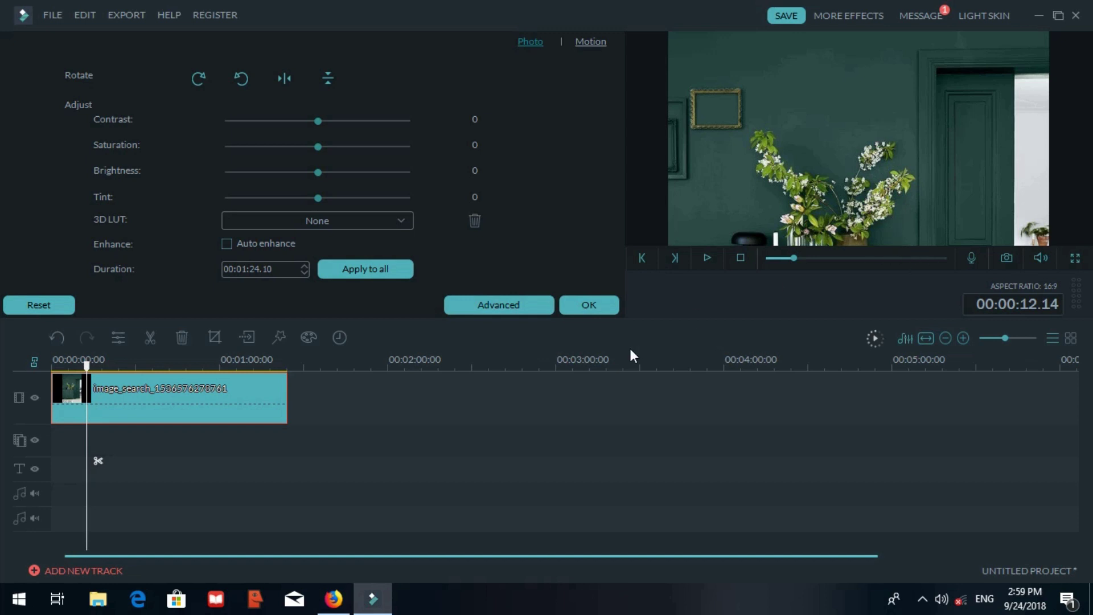
left_click(595, 309)
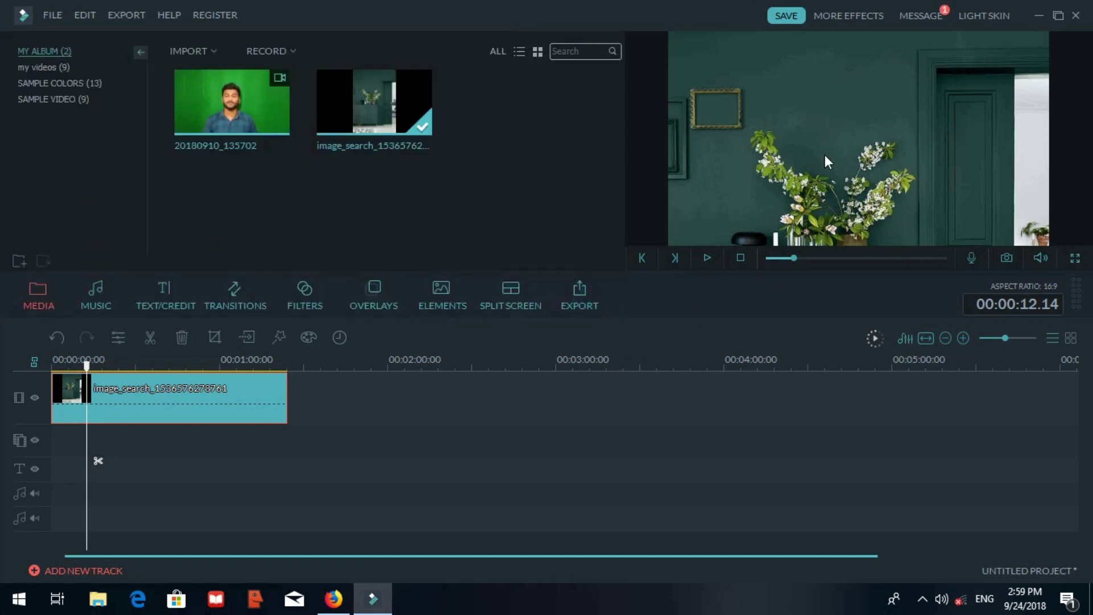
Place 20180910_135702 below the image and trim the image to 00:01:09.23.
mouse_move(270, 97)
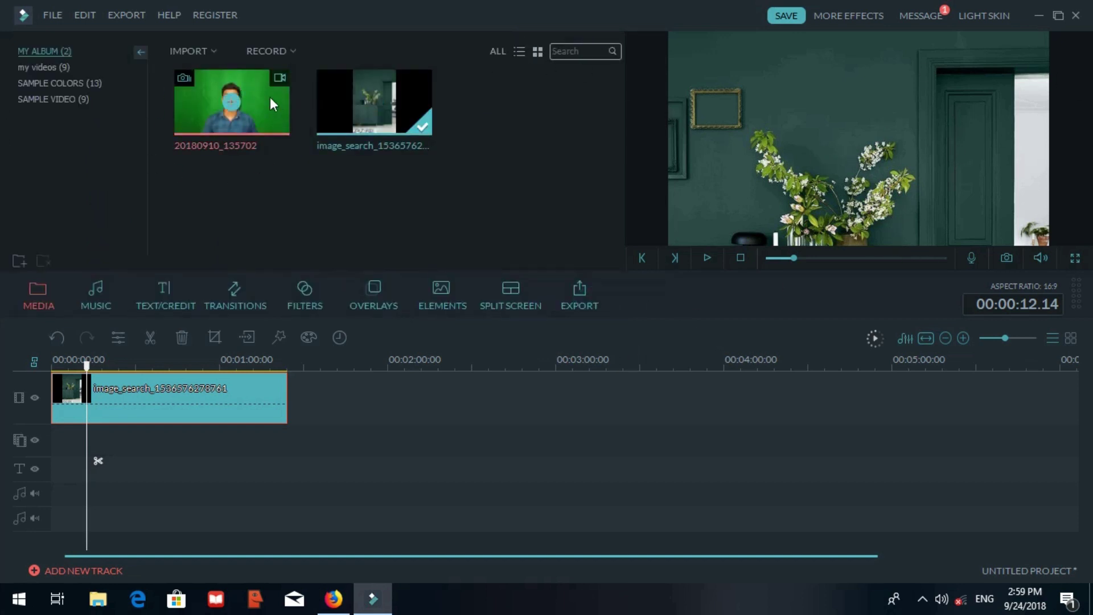
left_click_drag(261, 89, 57, 450)
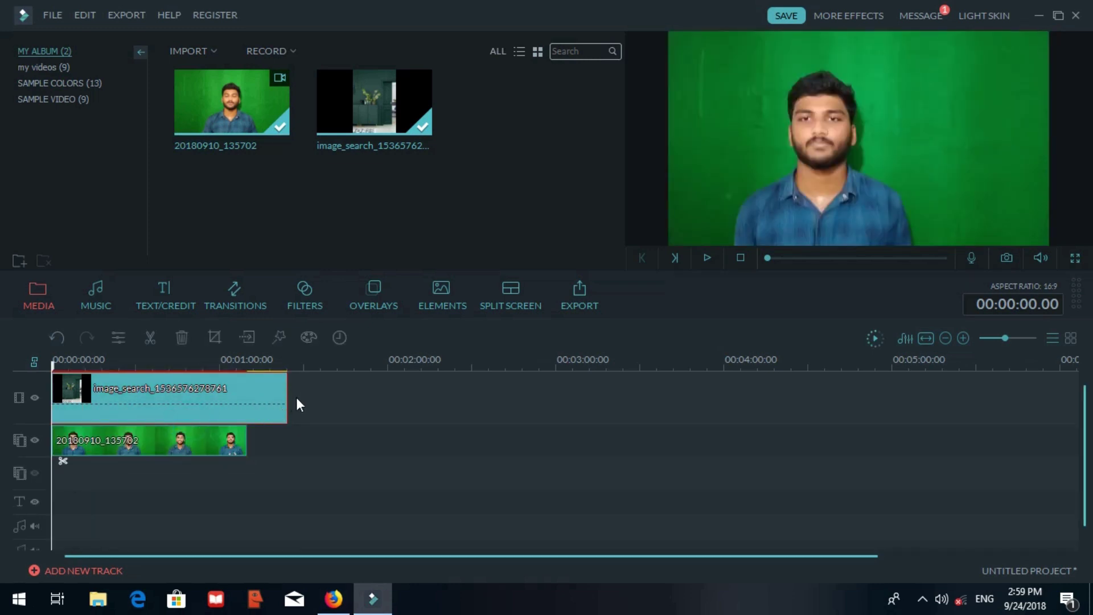
left_click_drag(285, 392, 248, 399)
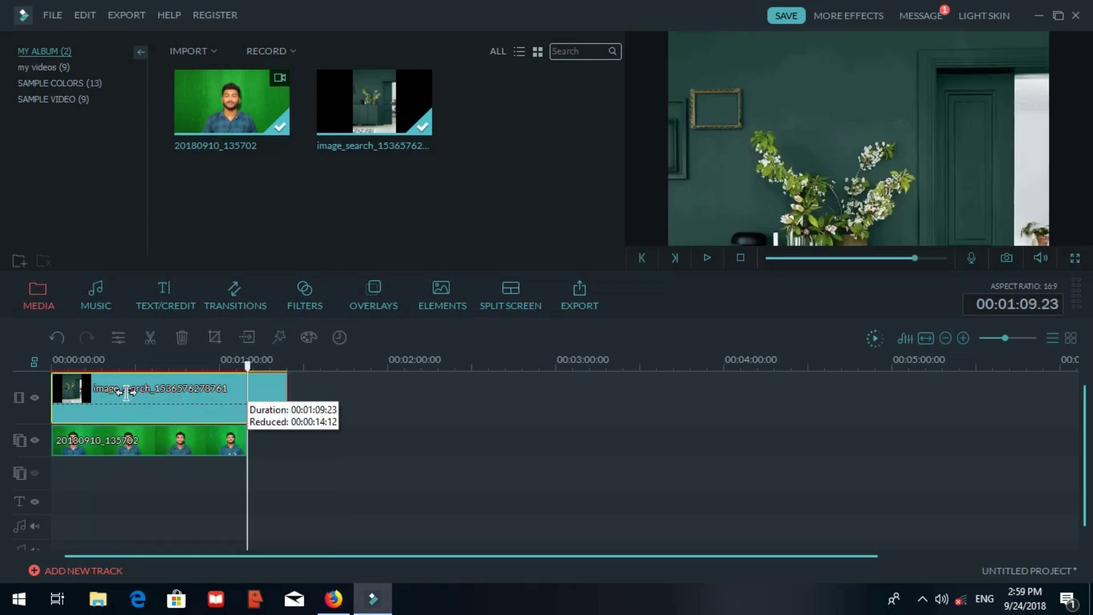
left_click(99, 365)
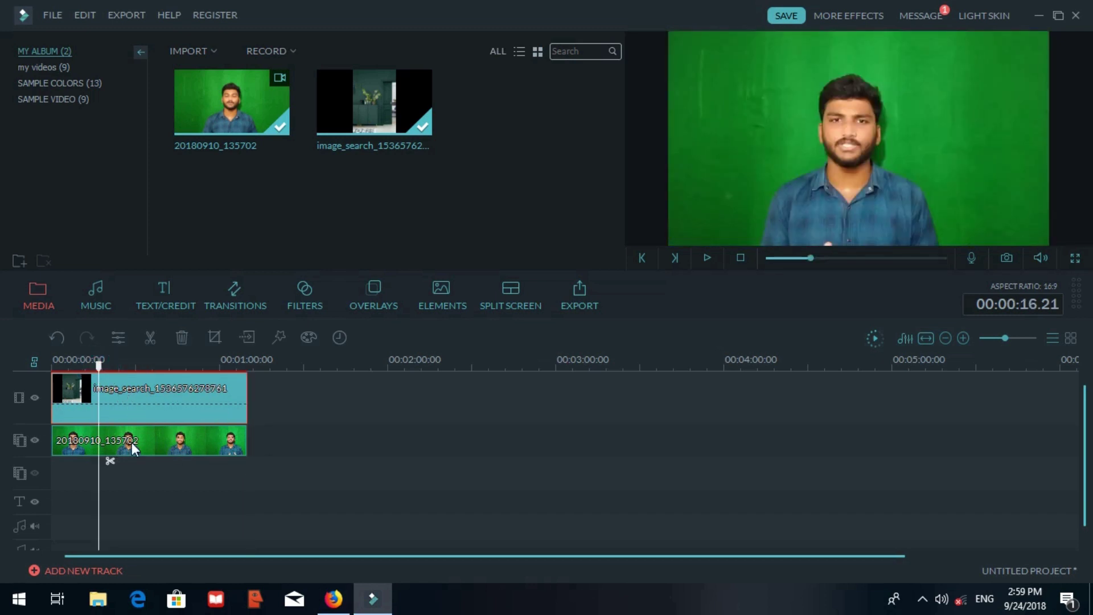
right_click(149, 440)
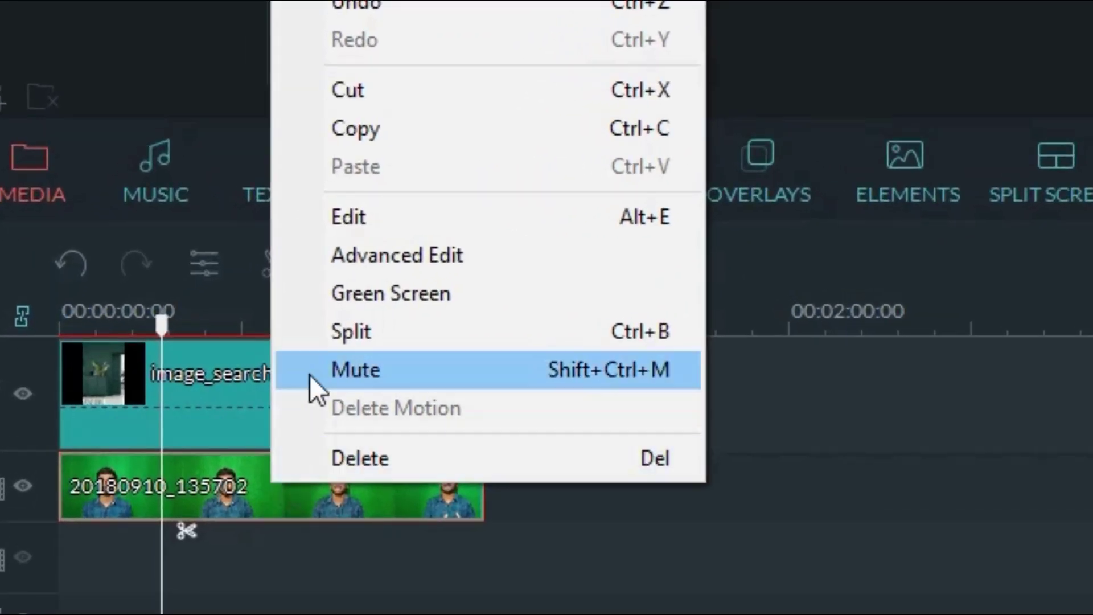
Key out the man's green backdrop with Green Screen transparency at intensity 17.
left_click(326, 300)
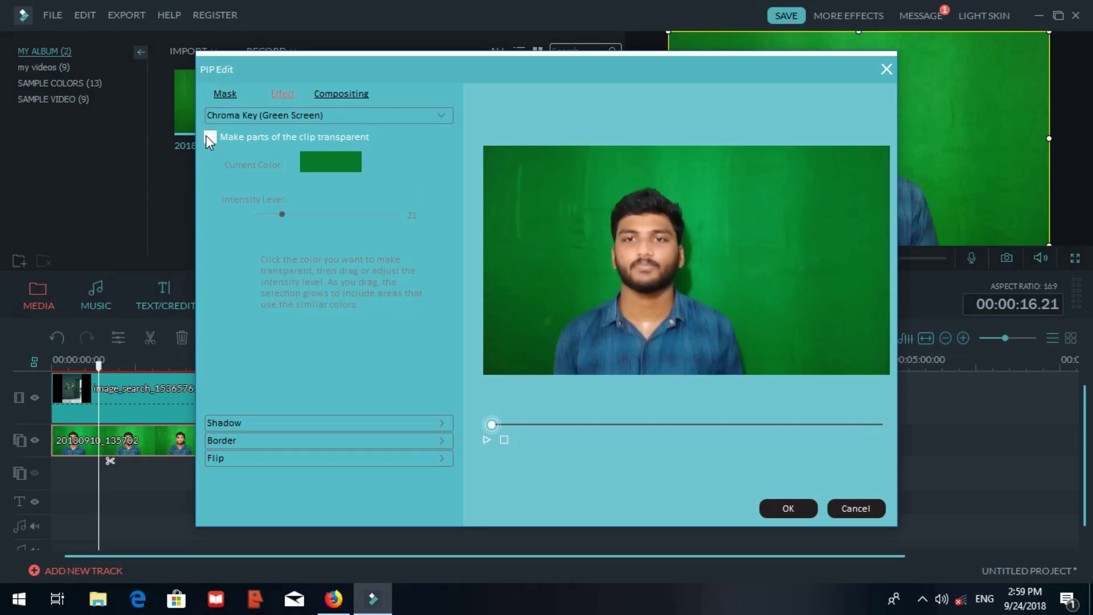
left_click(197, 236)
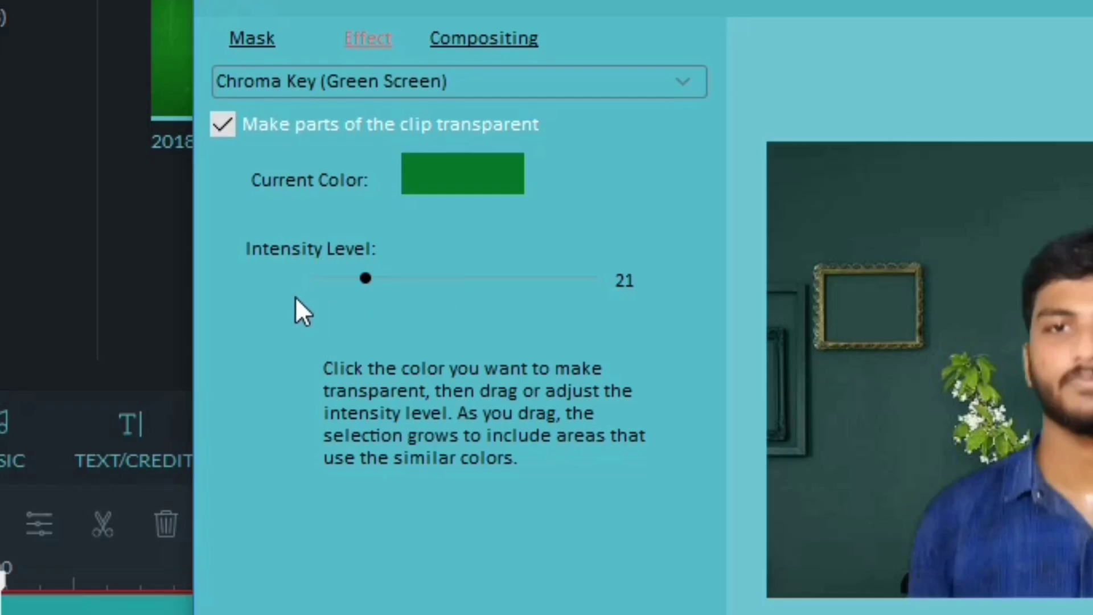
mouse_move(373, 277)
left_mouse_down()
mouse_move(464, 278)
mouse_move(372, 279)
left_mouse_up()
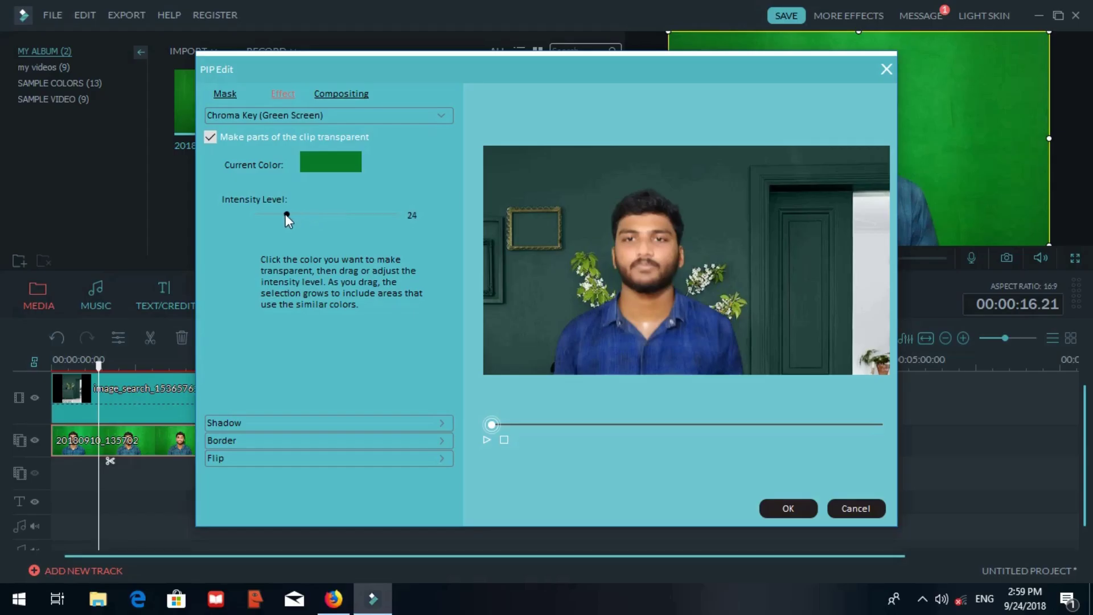
mouse_move(286, 219)
left_mouse_down()
mouse_move(270, 221)
mouse_move(276, 215)
left_mouse_up()
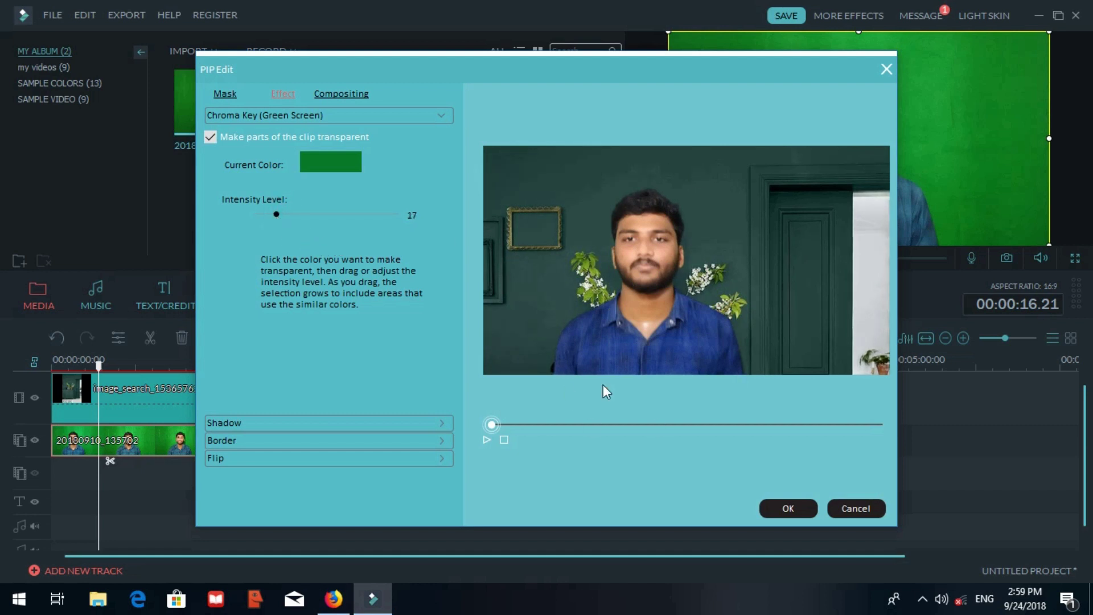
left_click(790, 516)
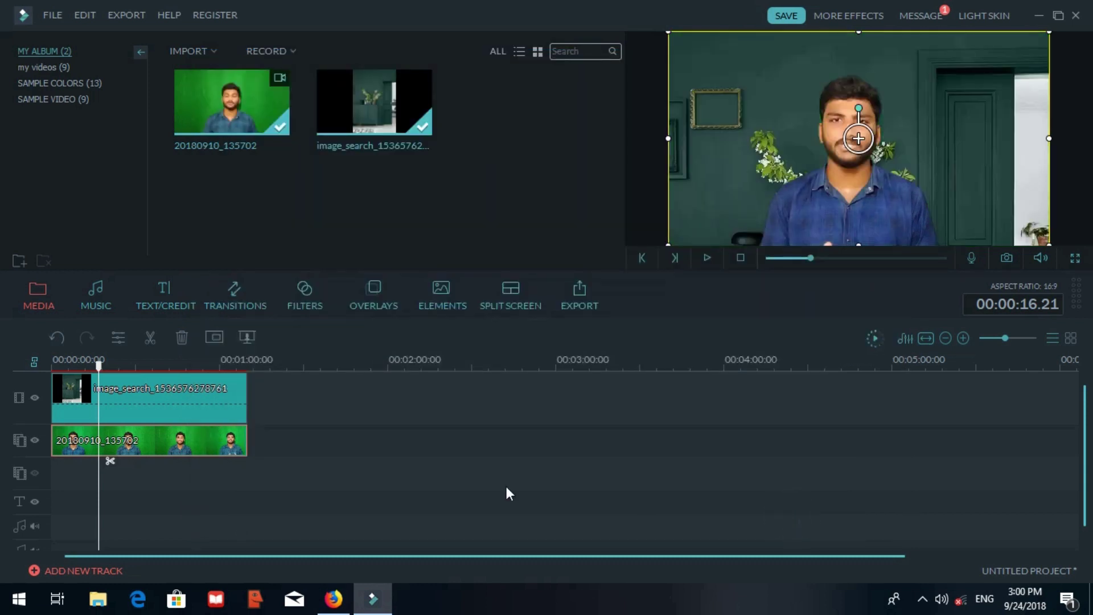
Play the composite from the start, then bring up the export window for MP4 GALAXY FINAL.
left_click(59, 367)
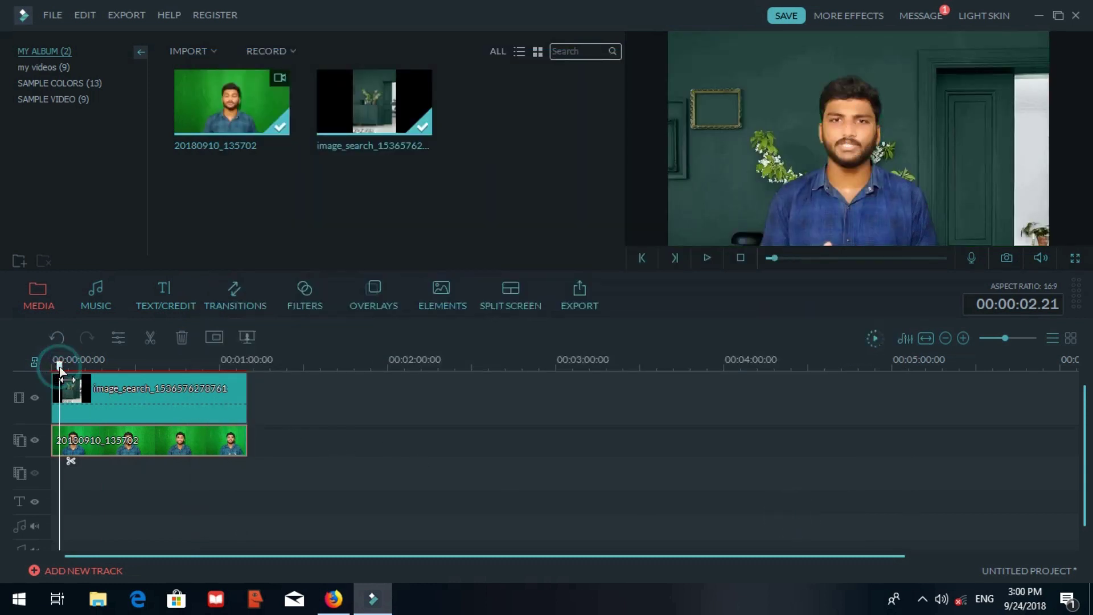
key("space")
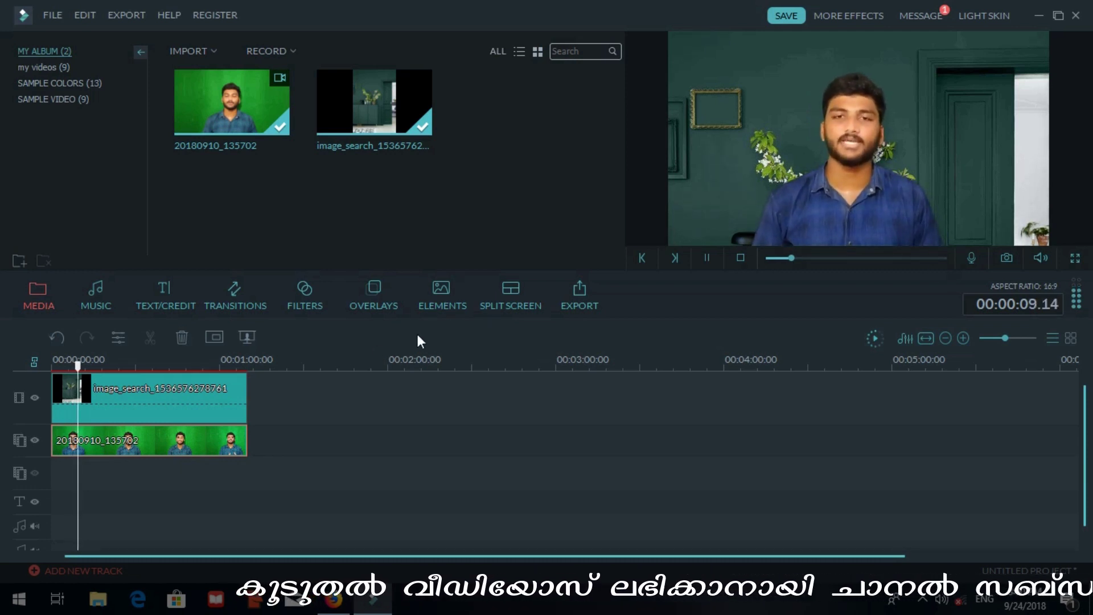
left_click(582, 295)
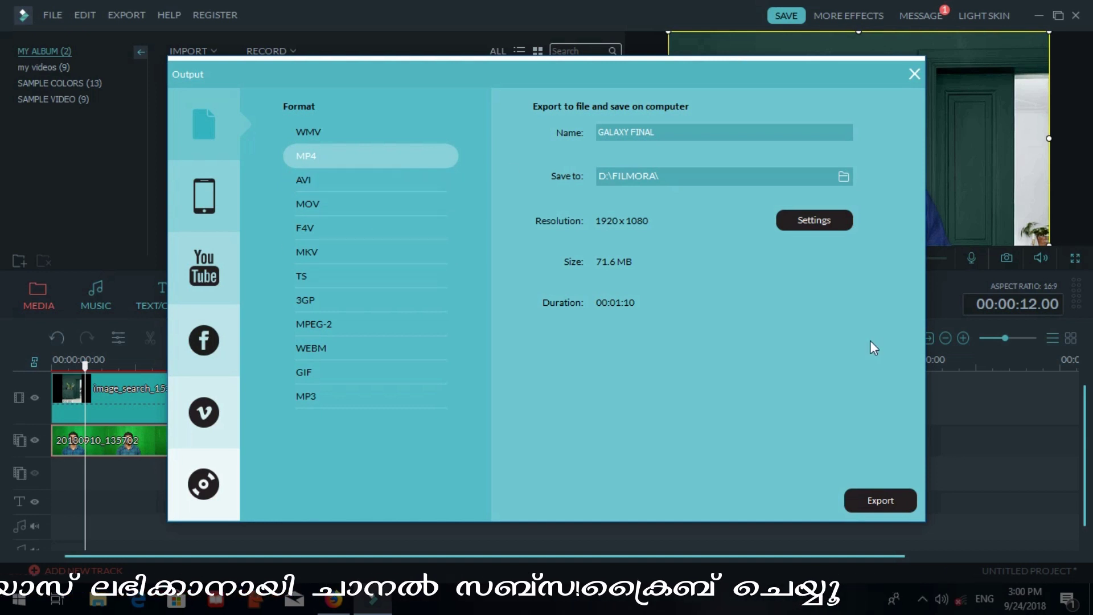
Export the 1920 × 1080 MP4 GALAXY FINAL to D:\FILMORA\.
left_click(854, 510)
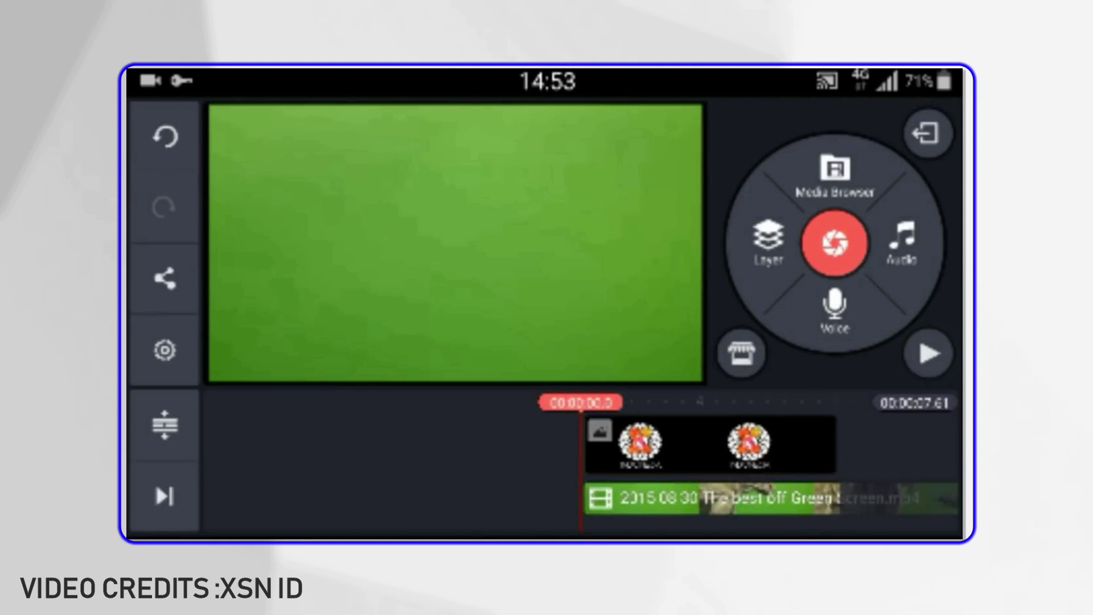
In KineMaster, turn on Chroma Key for the green-screen dinosaur clip.
left_click(740, 498)
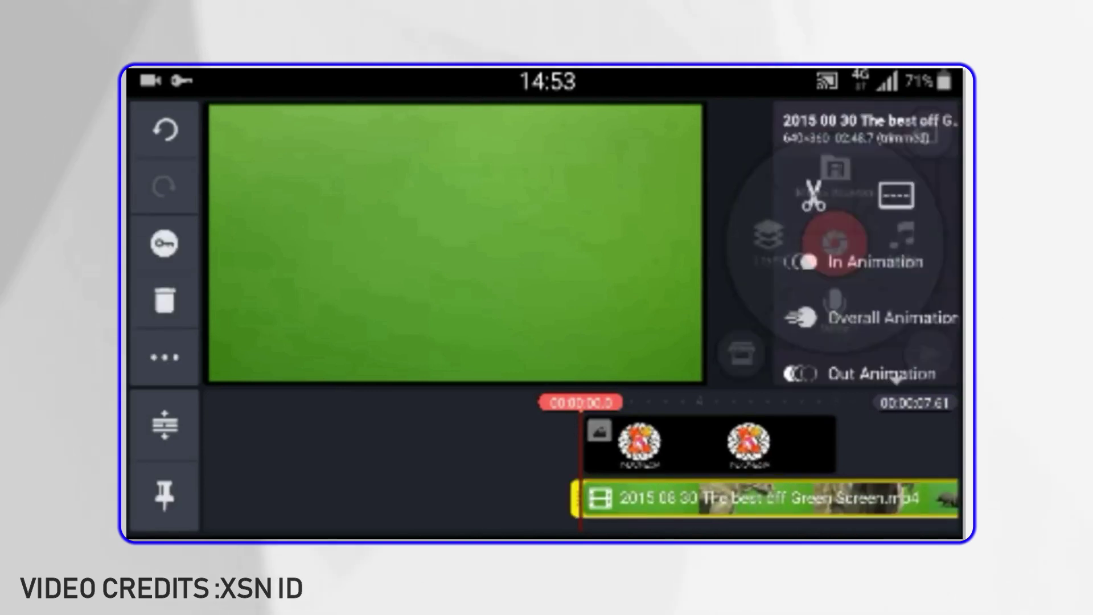
left_click_drag(834, 379, 910, 195)
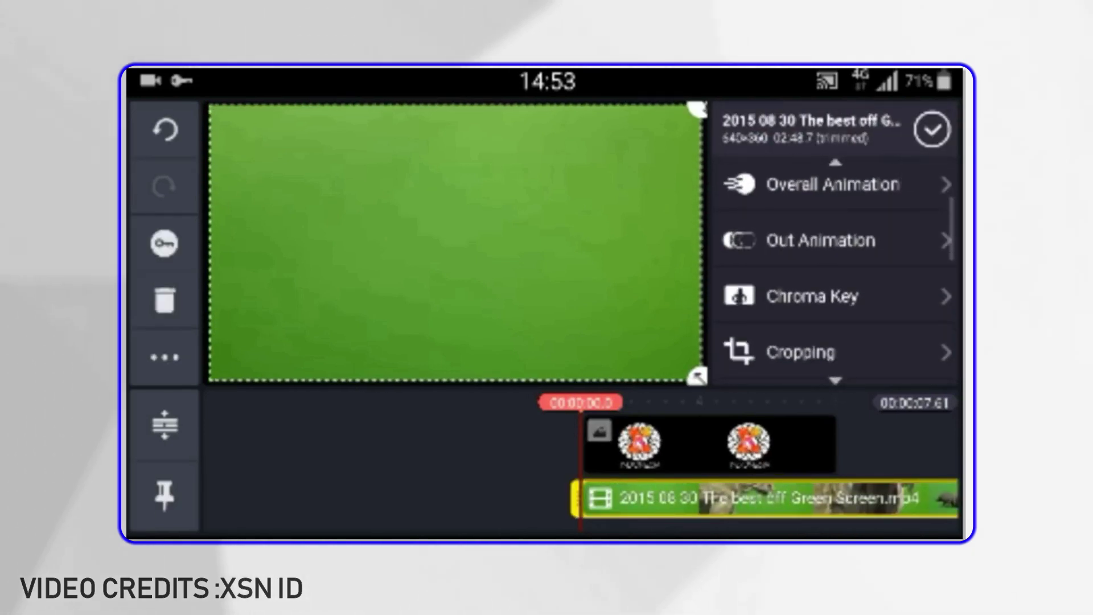
left_click(808, 292)
left_click(914, 184)
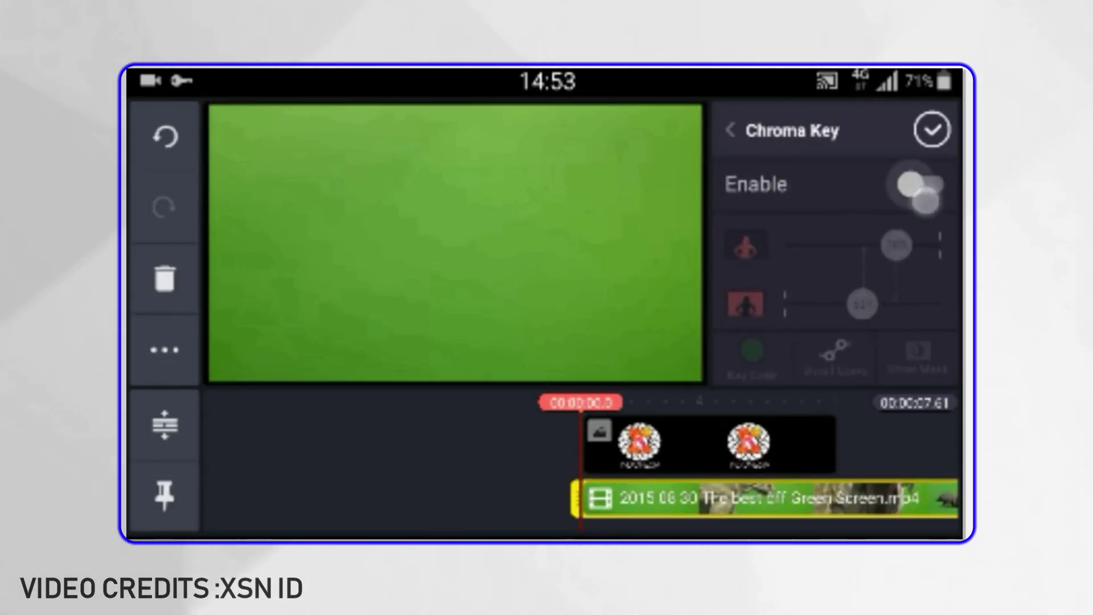